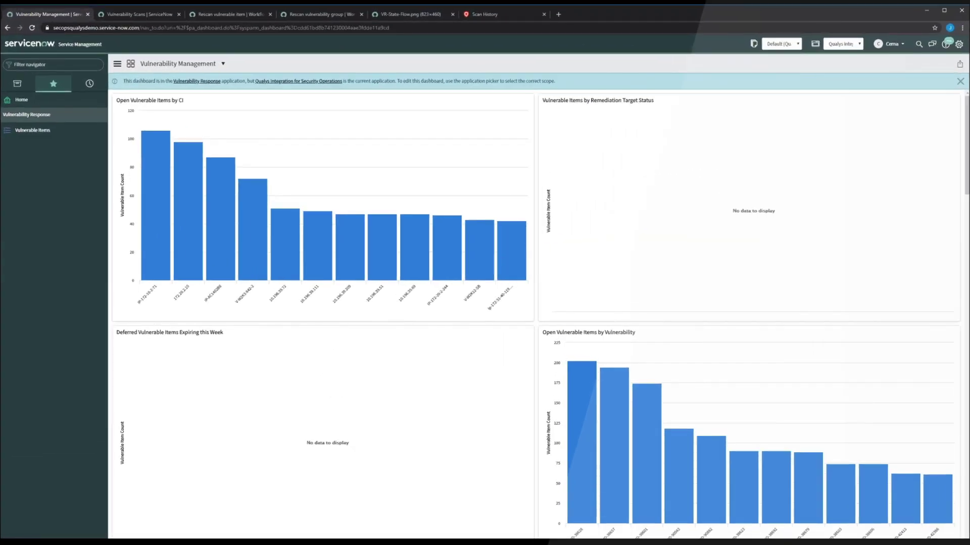
Show the VR-State-Flow.png diagram of vulnerable item transitions from Open through Resolved to Closed
click(422, 14)
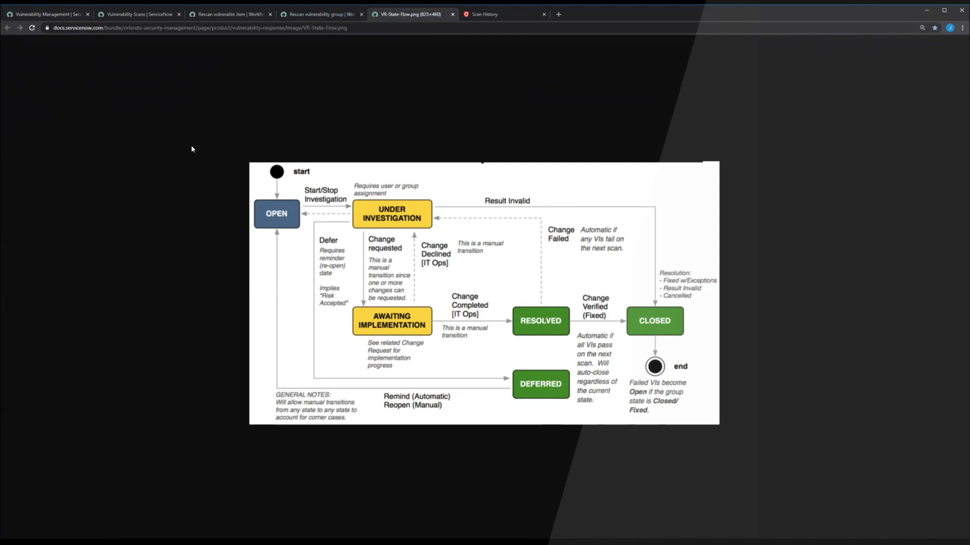
Return to the Vulnerability Management dashboard with its open vulnerable item charts
click(65, 15)
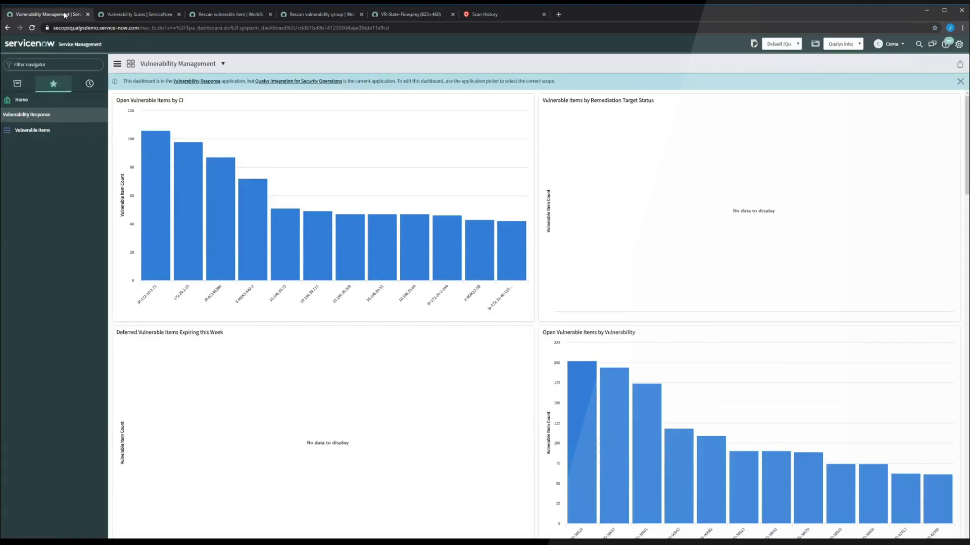
Open VIT0013976 (Deprecated SSH Cryptographic Settings) from Vulnerable Items and move it to Under Investigation
click(44, 132)
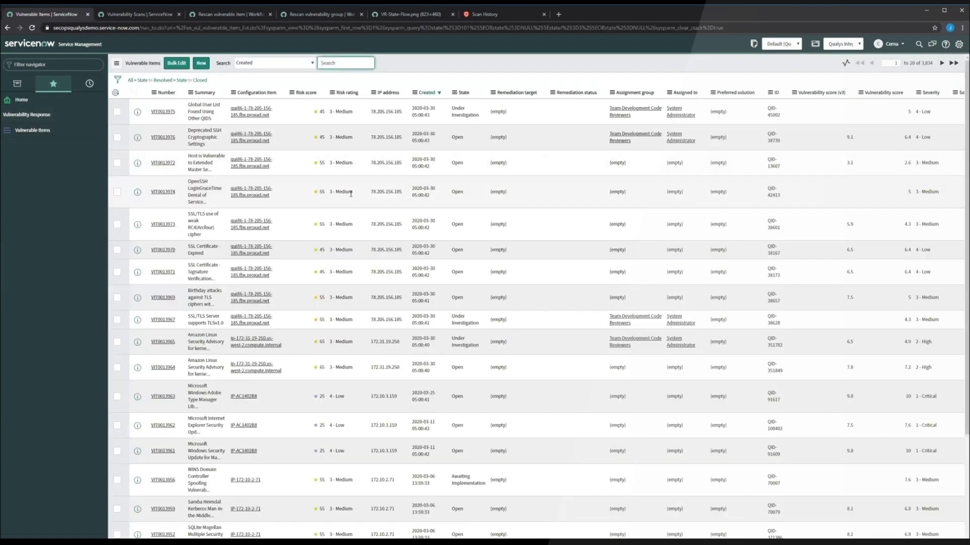
click(164, 137)
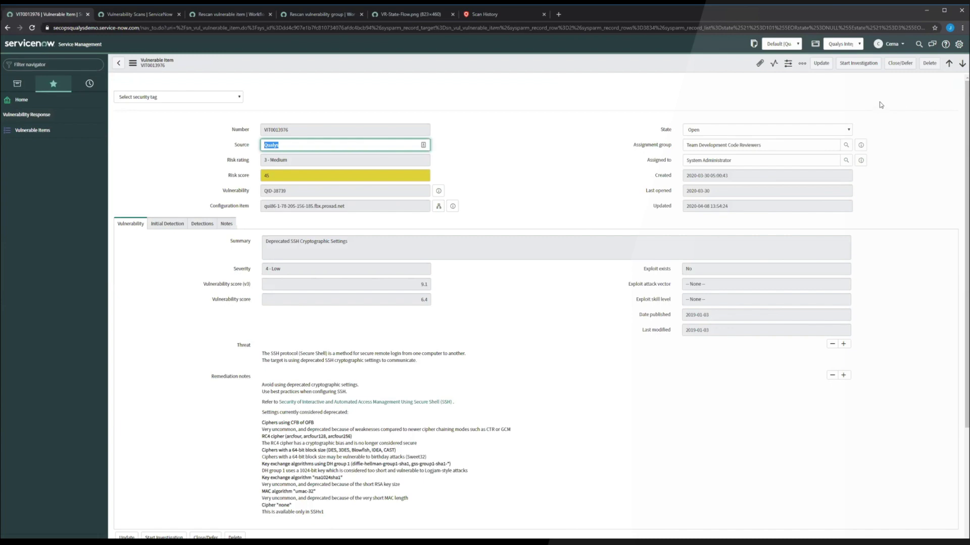
click(869, 64)
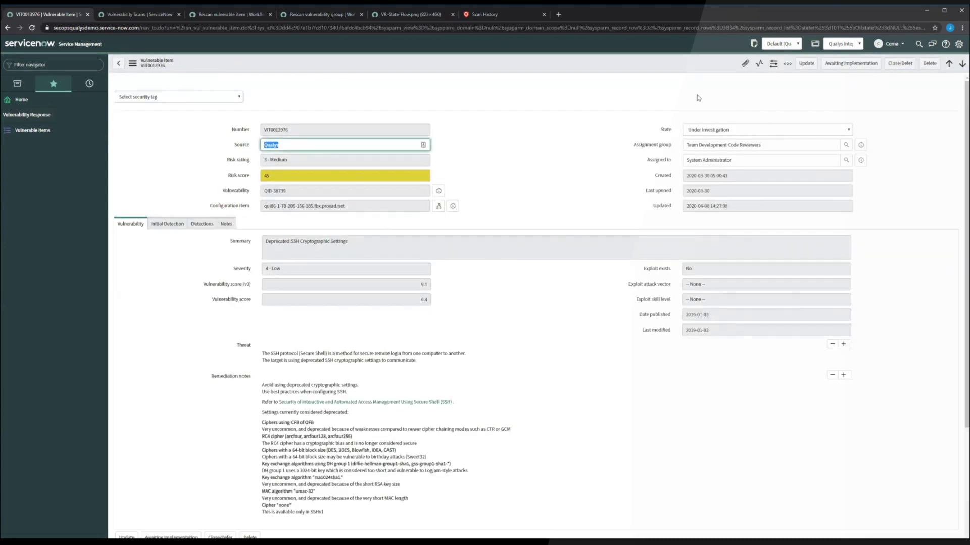
Advance VIT0013976 from Under Investigation to Awaiting Implementation
click(843, 64)
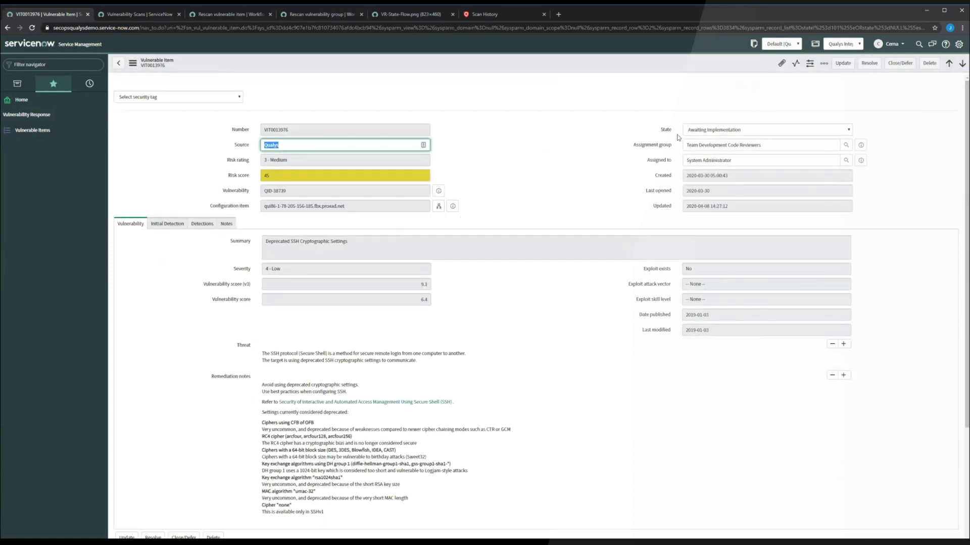
Resolve VIT0013976 with resolution note 'Resolved', then view the Vulnerability Scans list
click(869, 63)
click(524, 107)
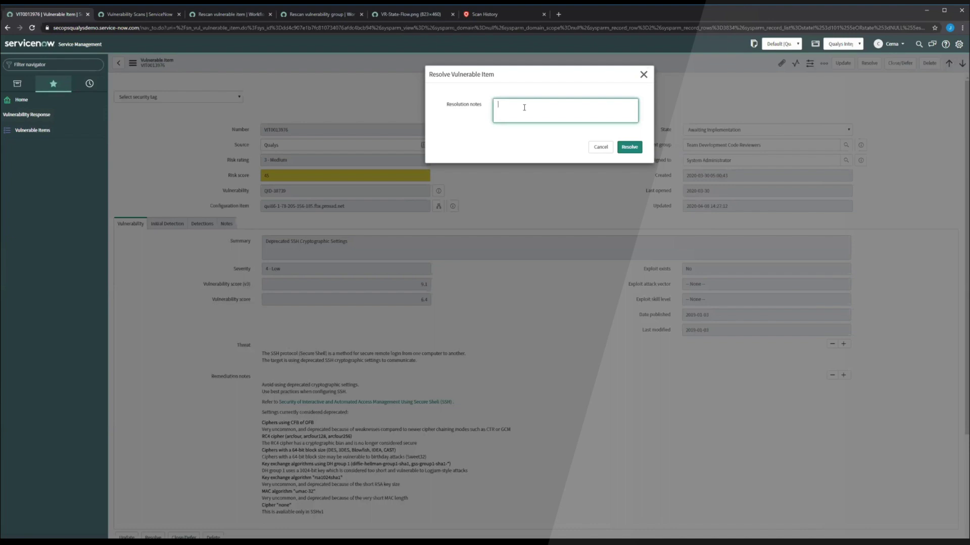
text(Resolvecxd.d.)
key(BackSpace)
key(BackSpace)
key(BackSpace)
key(BackSpace)
key(BackSpace)
key(BackSpace)
key(BackSpace)
key(BackSpace)
key(BackSpace)
key(BackSpace)
click(643, 74)
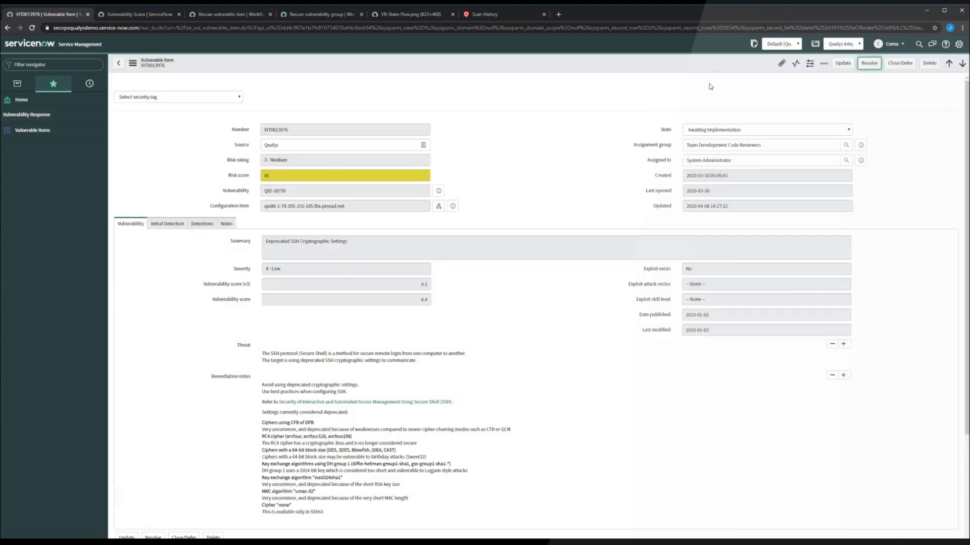
click(869, 63)
text(R)
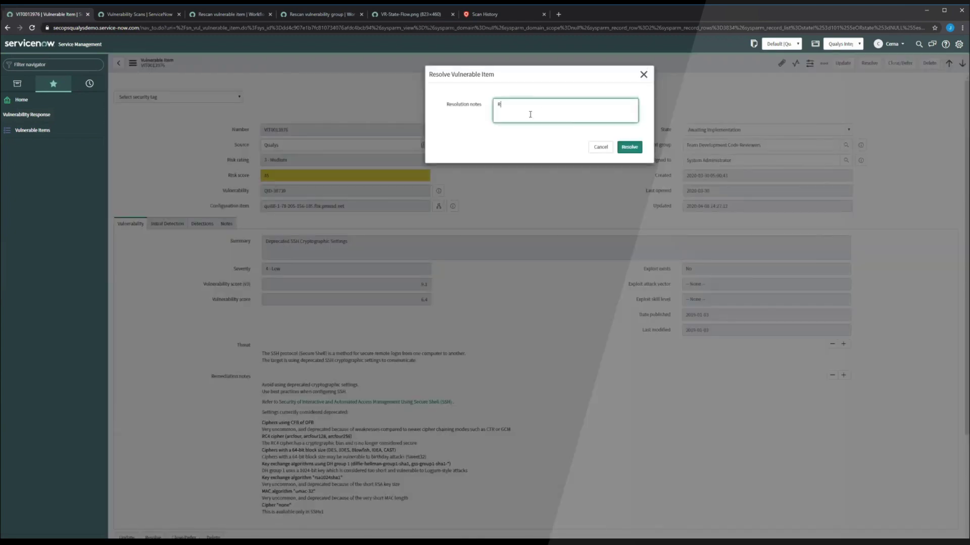
text(esolved)
click(630, 148)
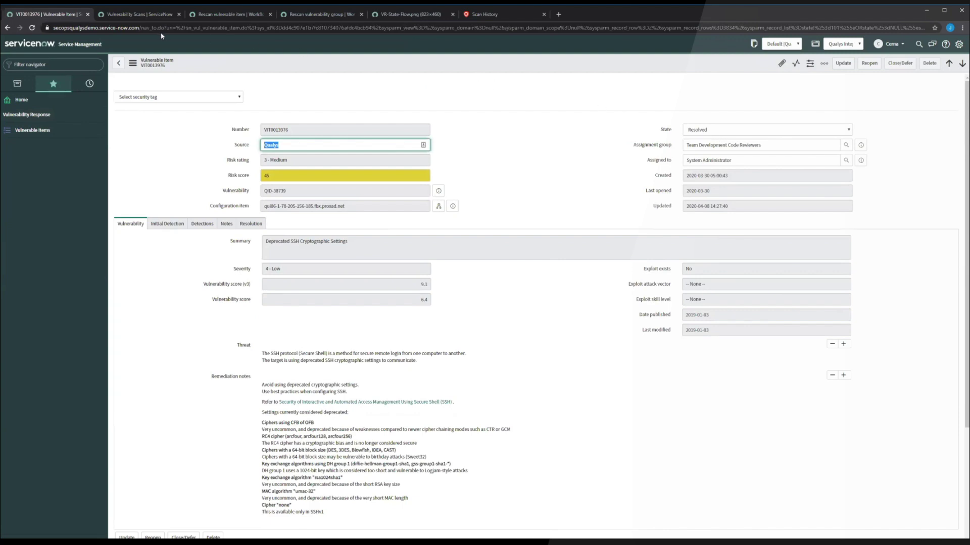
click(130, 16)
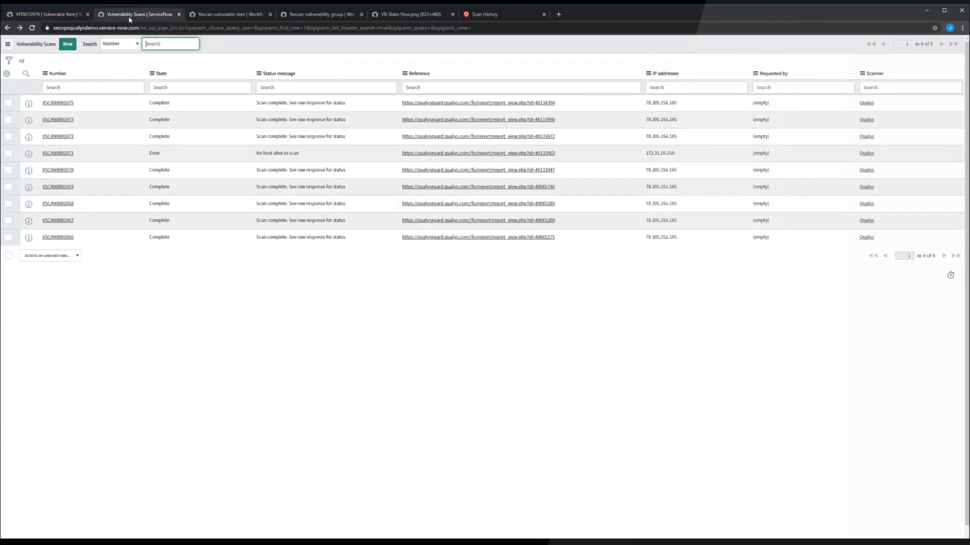
Refresh the Vulnerability Scans list and open the queued Qualys rescan VSCAN0001076
click(74, 87)
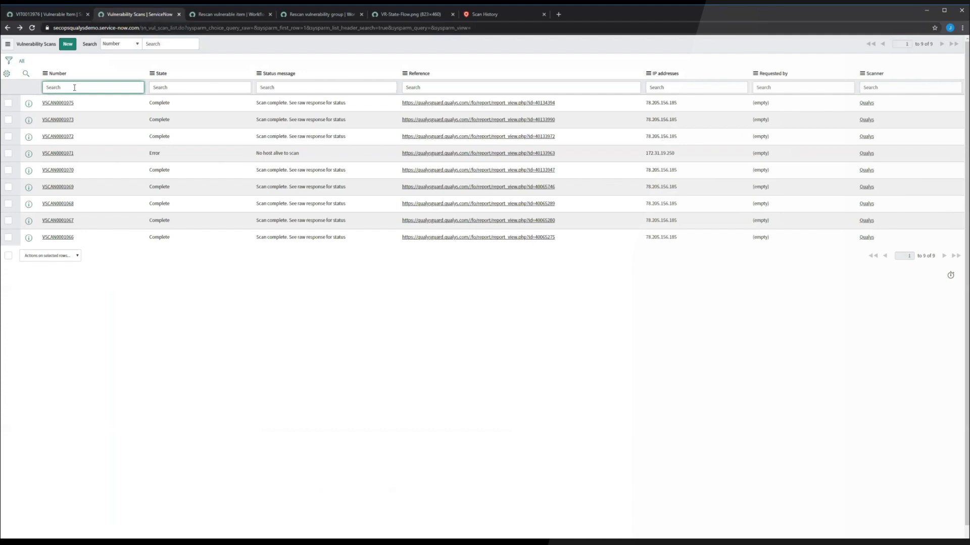
key(Return)
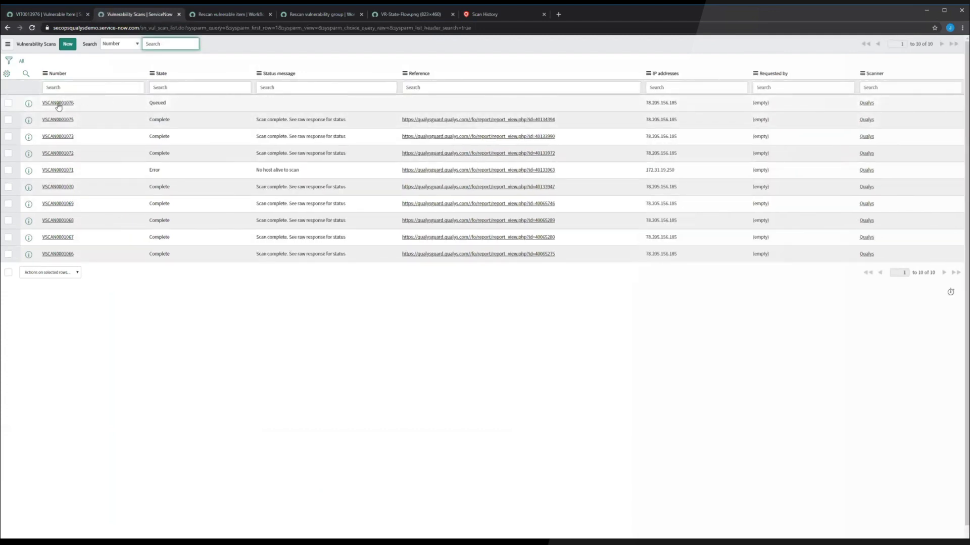
click(58, 103)
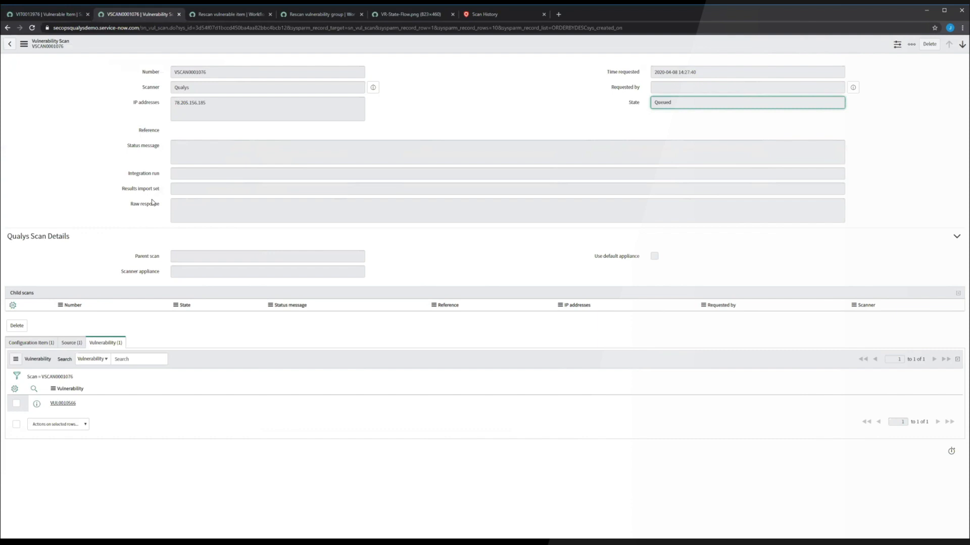
Wait for VSCAN0001076 to reach Complete, then view the Qualys scan history for 78.205.156.185
mouse_move(154, 188)
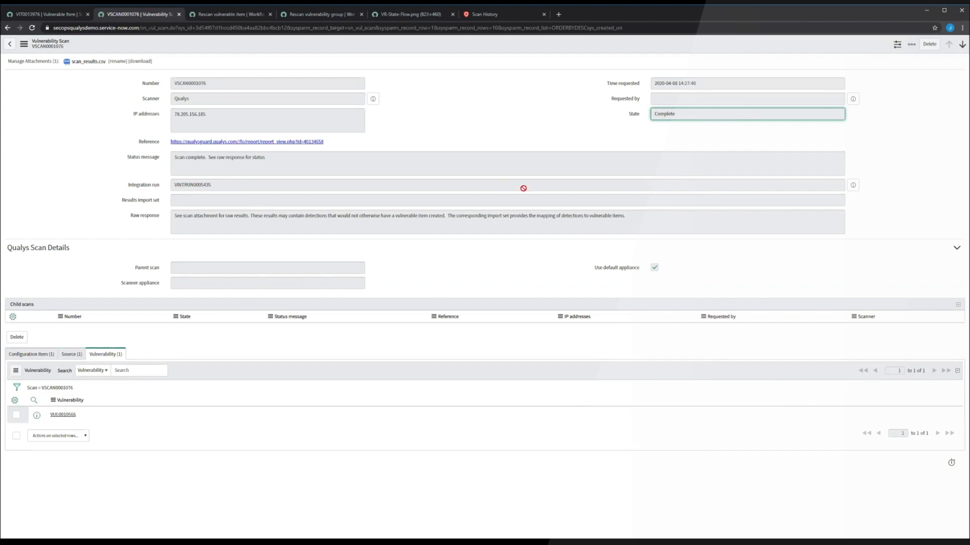
click(483, 15)
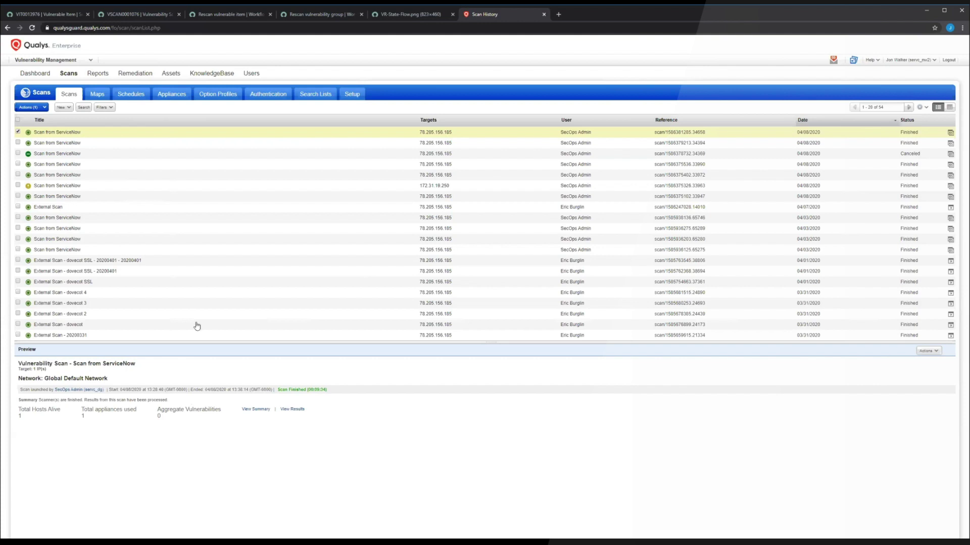
click(53, 13)
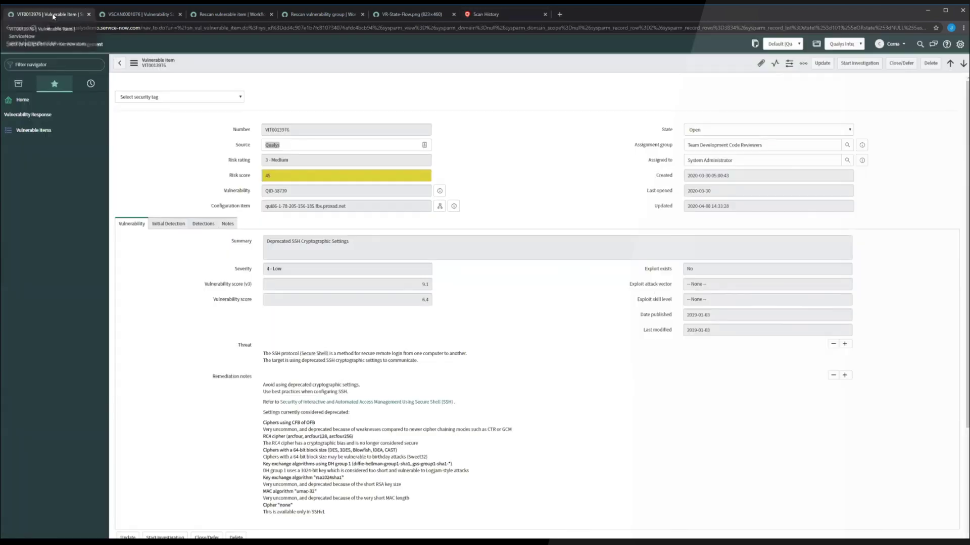